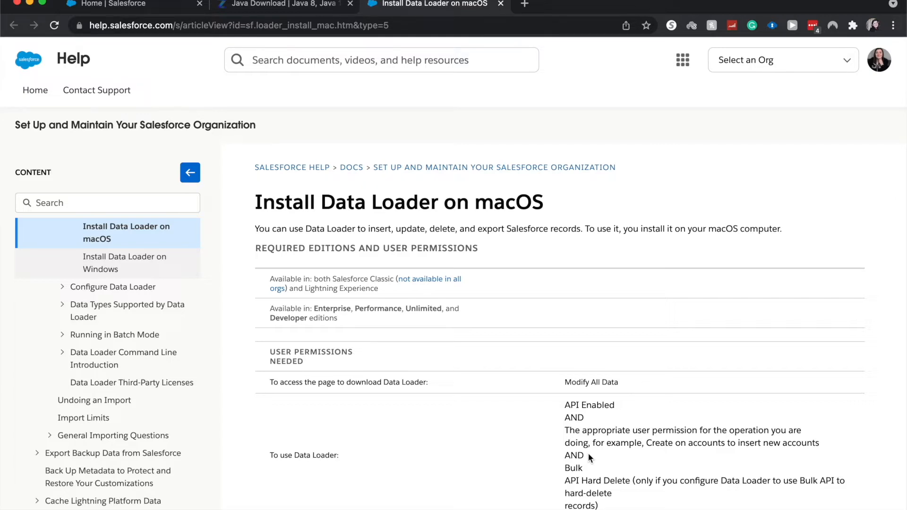
Review the macOS install instructions, the Data Loader setup page and the Zulu JDK 11 download page
scroll(588, 455, down, 5)
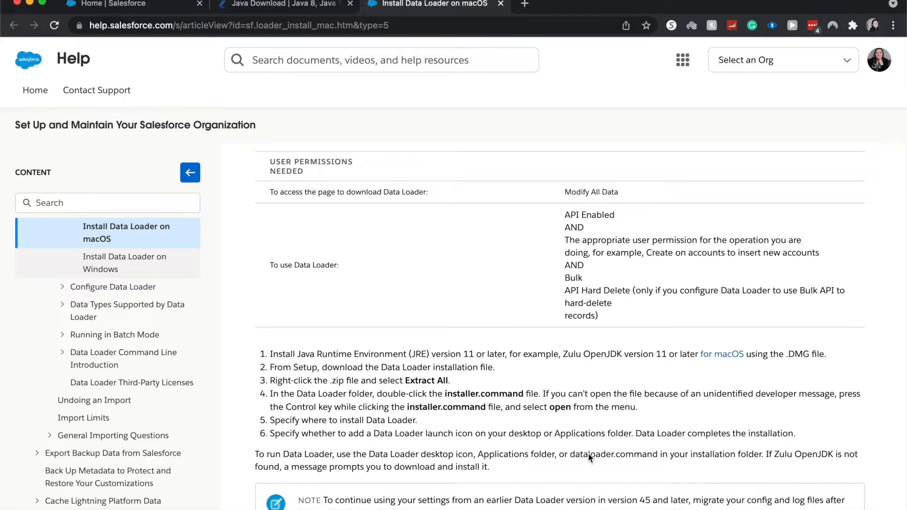
scroll(588, 453, down, 5)
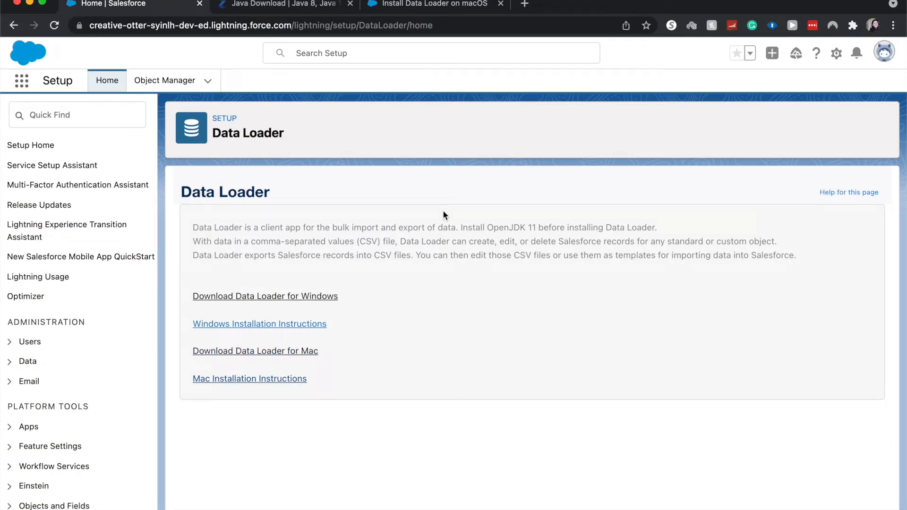
click(840, 58)
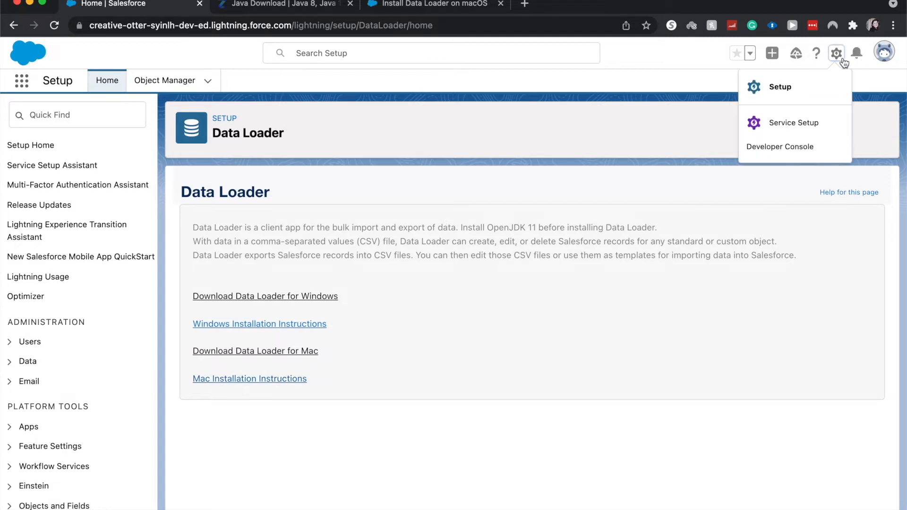
click(567, 134)
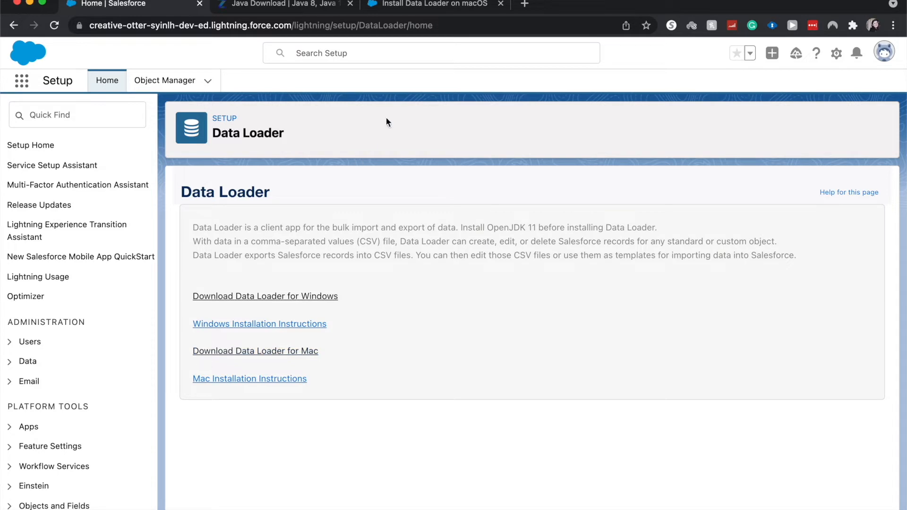
click(265, 5)
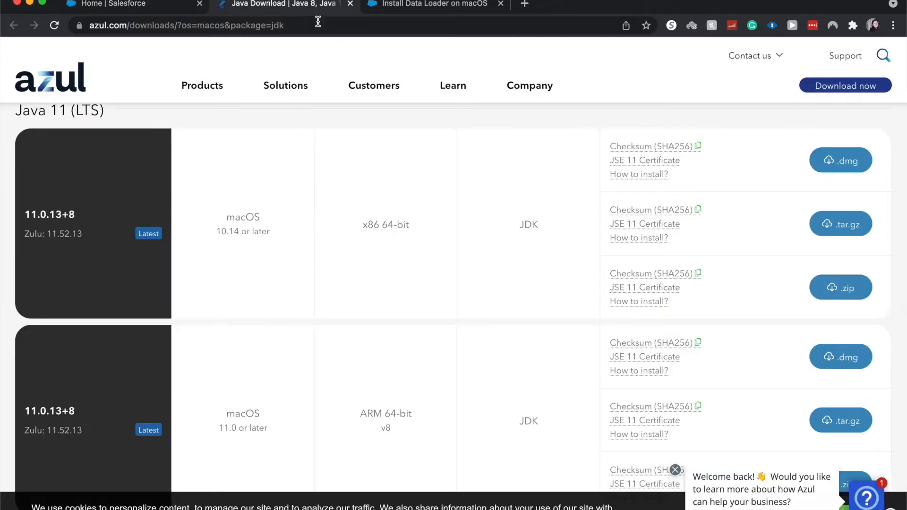
click(383, 9)
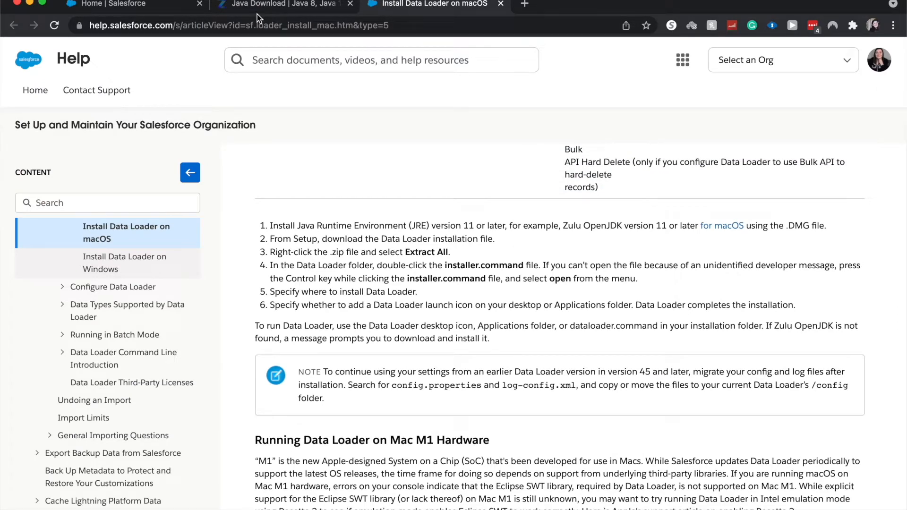
mouse_move(253, 7)
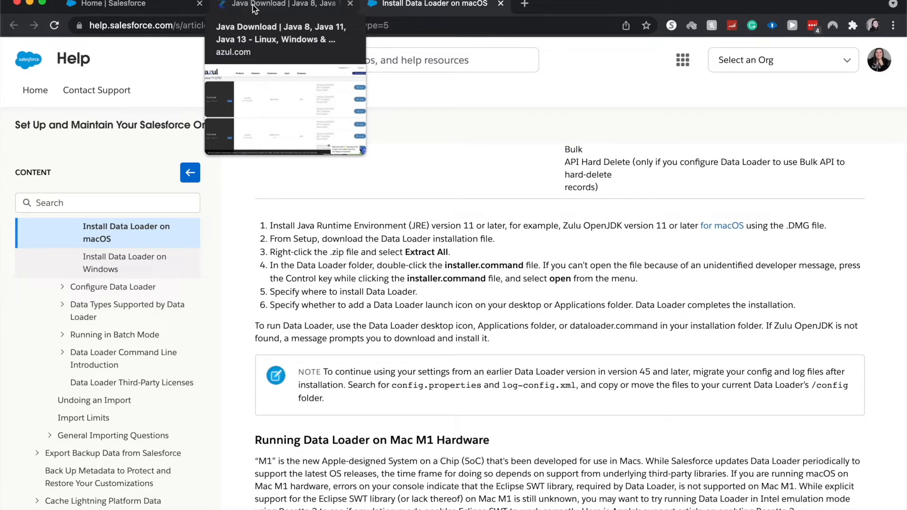
click(253, 7)
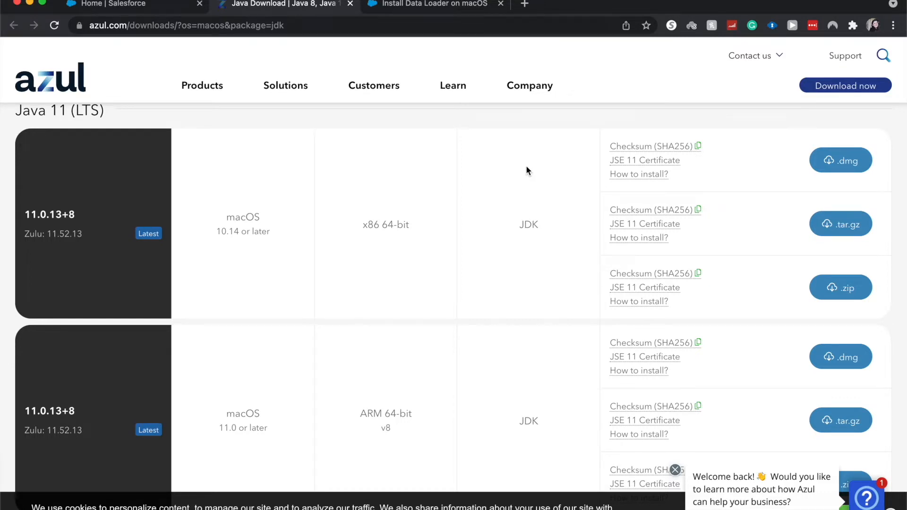
scroll(526, 167, down, 2)
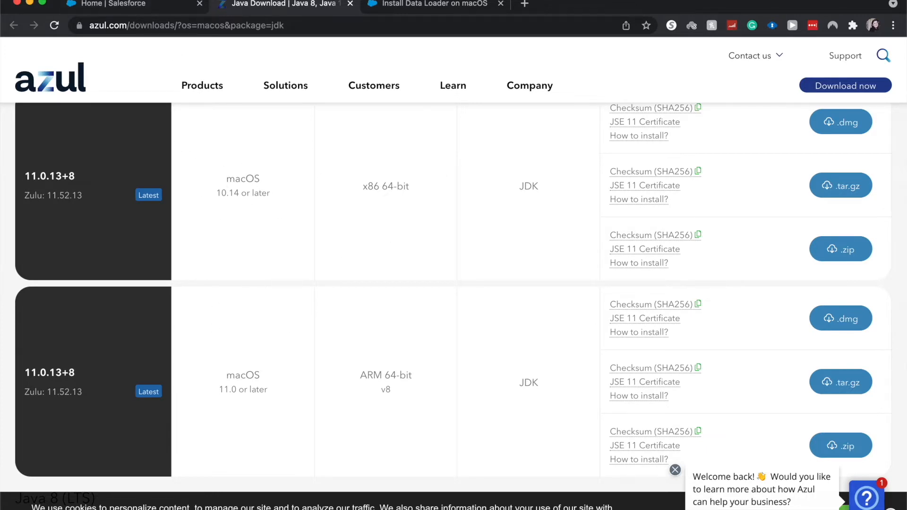
Check the Mac's chip type in About This Mac
click(13, 0)
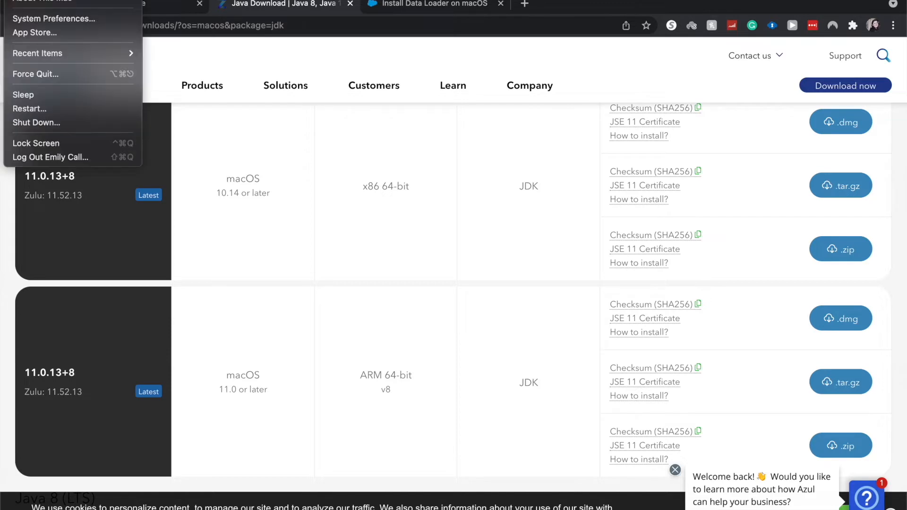
click(29, 0)
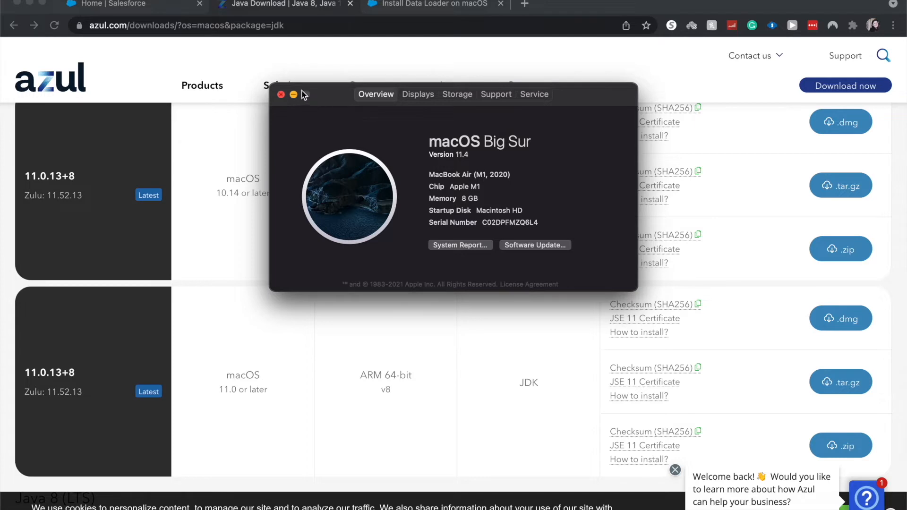
click(281, 95)
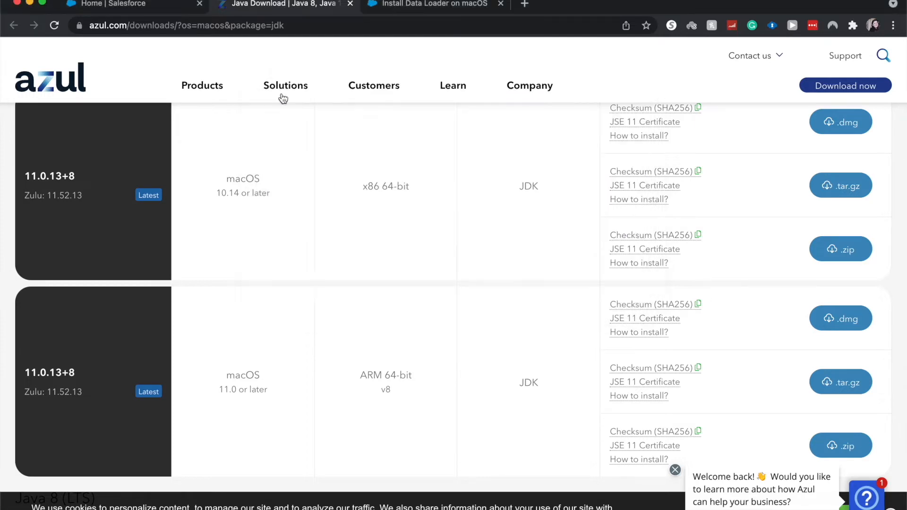
Download the Zulu JDK 11 ARM 64-bit .dmg and the Data Loader for Mac zip
click(823, 322)
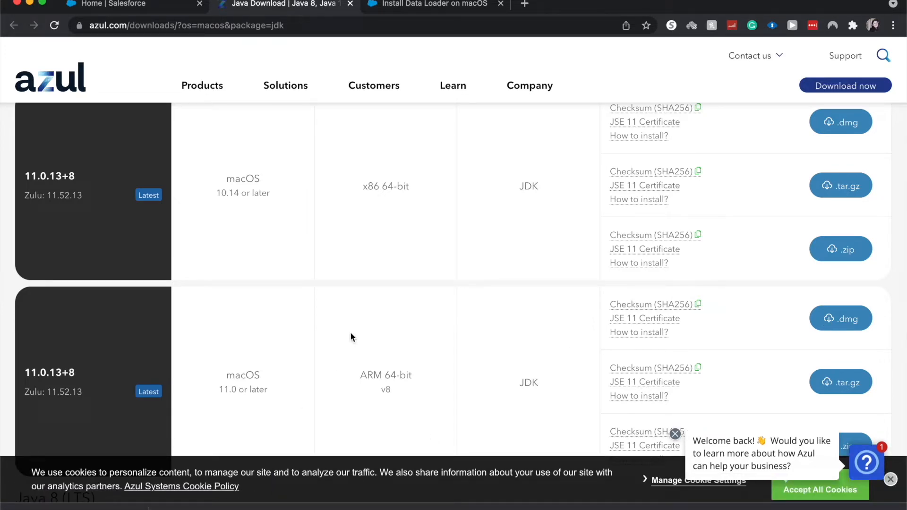
click(108, 4)
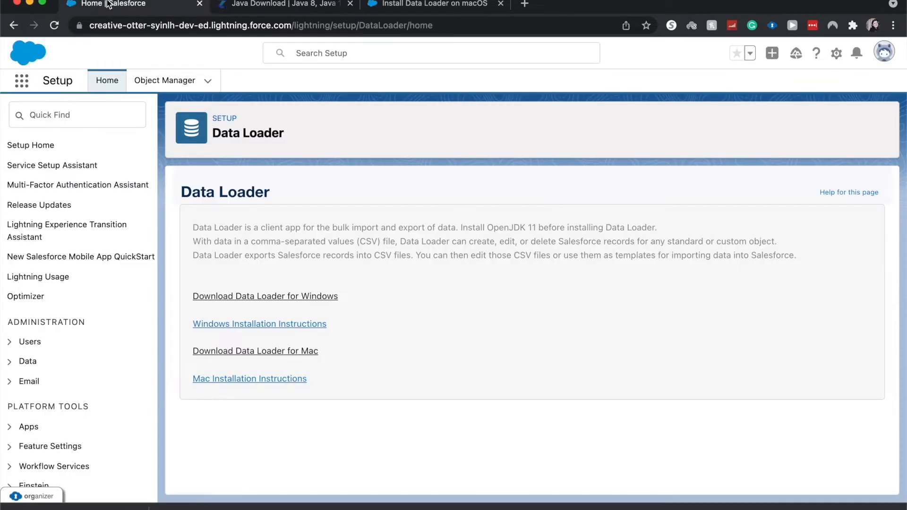
click(253, 357)
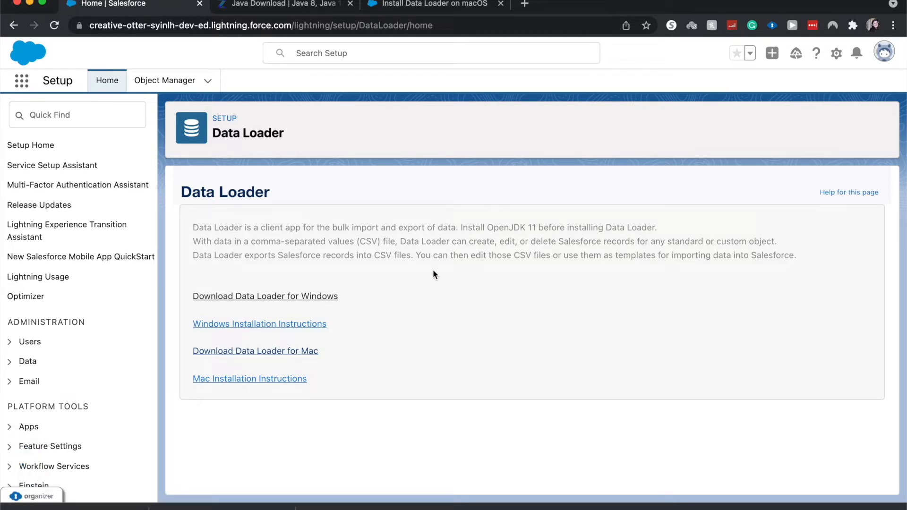
Open Terminal through Spotlight search
click(387, 4)
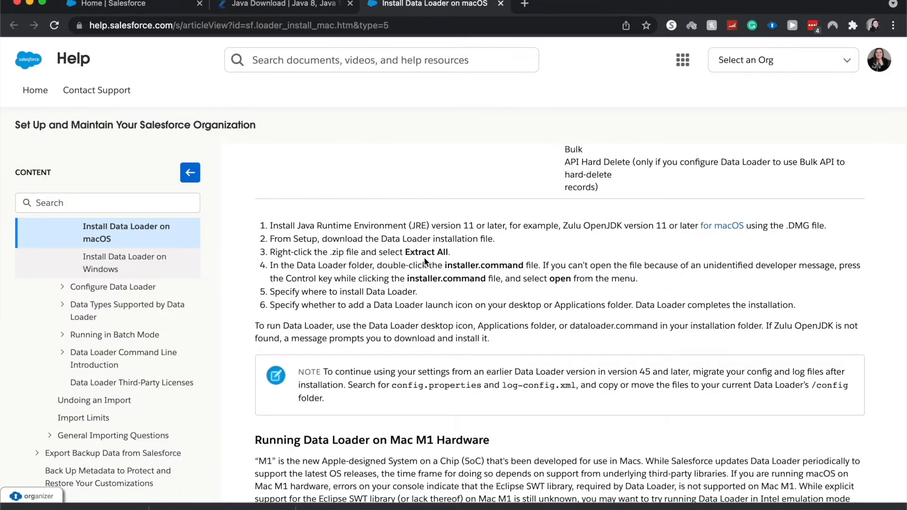
scroll(424, 257, down, 6)
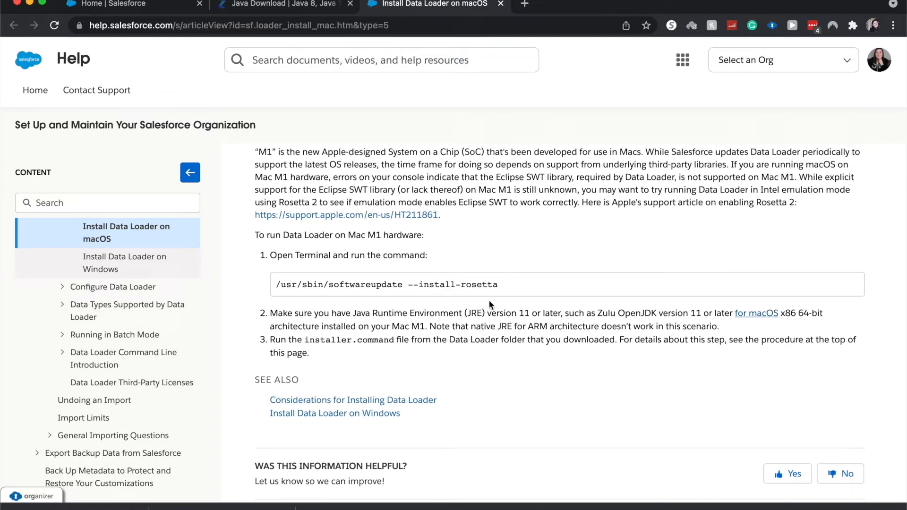
key(super+space)
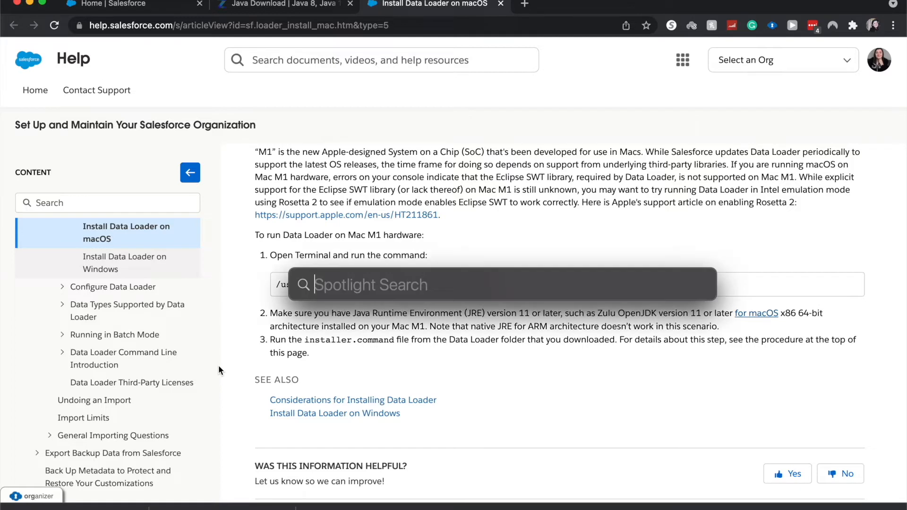
text(terminal)
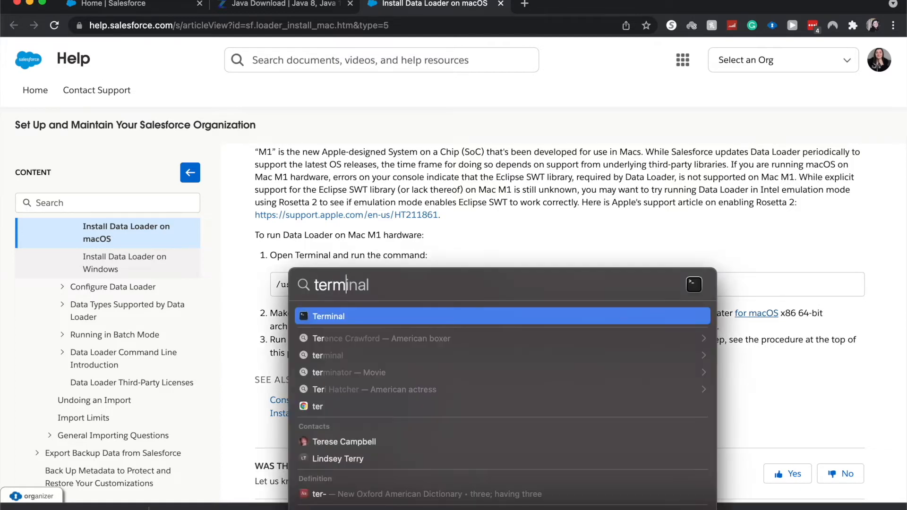
key(Return)
click(477, 303)
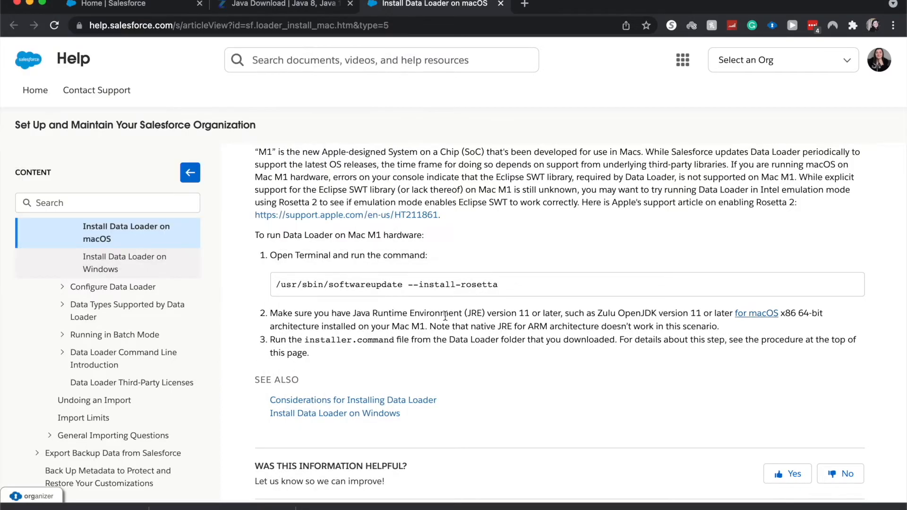
Copy the /usr/sbin/softwareupdate --install-rosetta command into Terminal, run it, and agree to the license with A
drag(506, 292, 267, 286)
key(super+c)
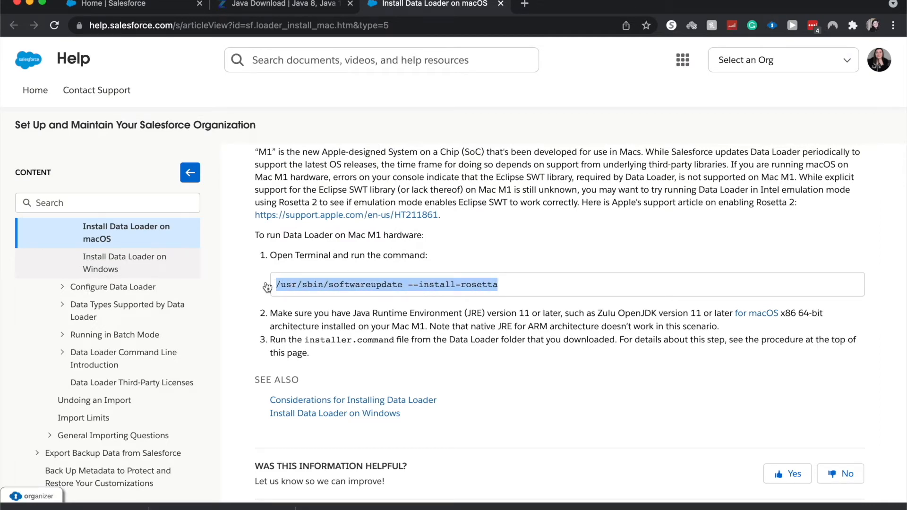
key(super+Tab)
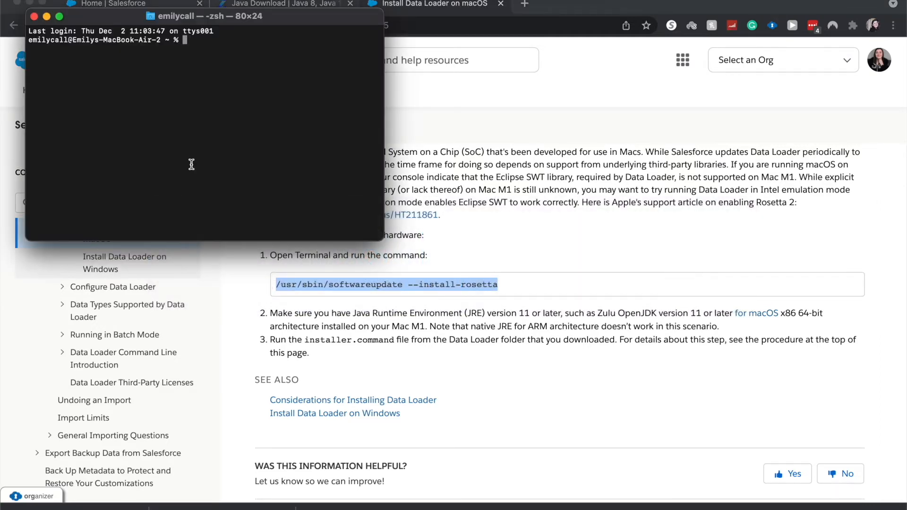
key(super+v)
key(Return)
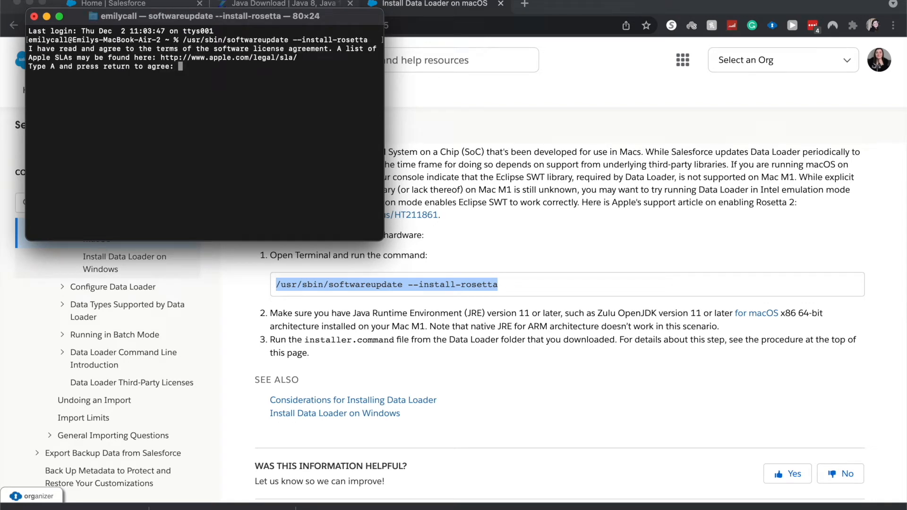
text(A)
key(Return)
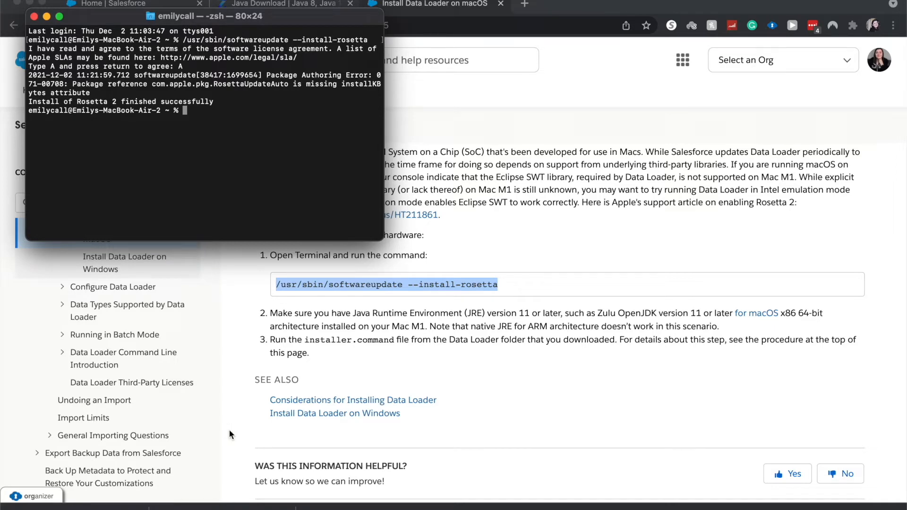
Open install.command from the extracted dataloader_mac folder in Downloads, confirming the unverified-developer prompt
click(222, 349)
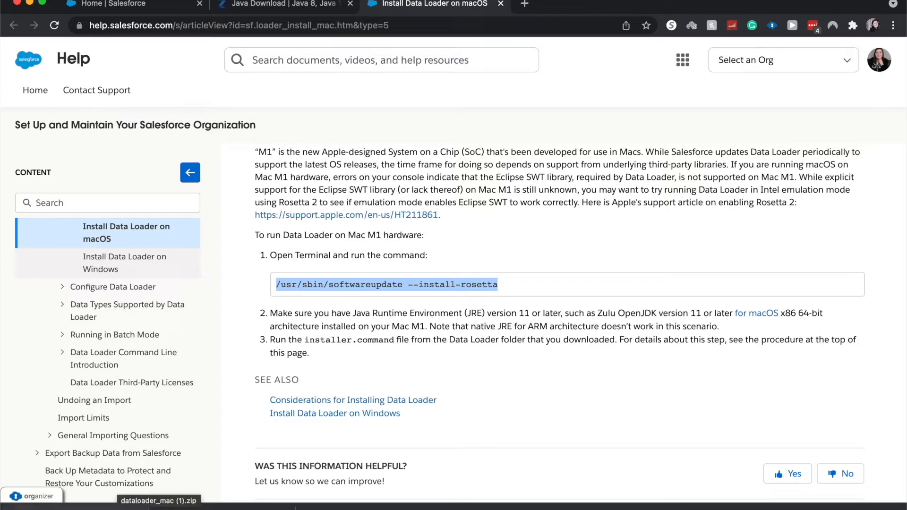
click(113, 508)
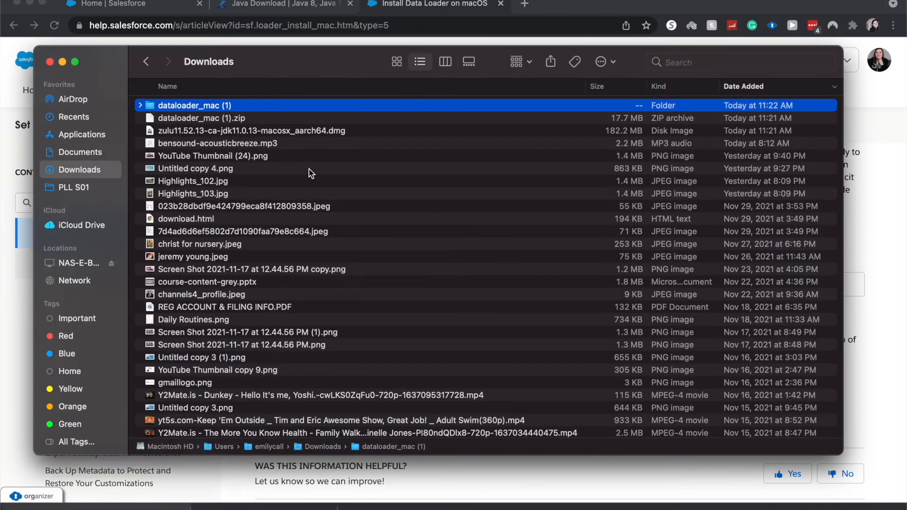
click(140, 105)
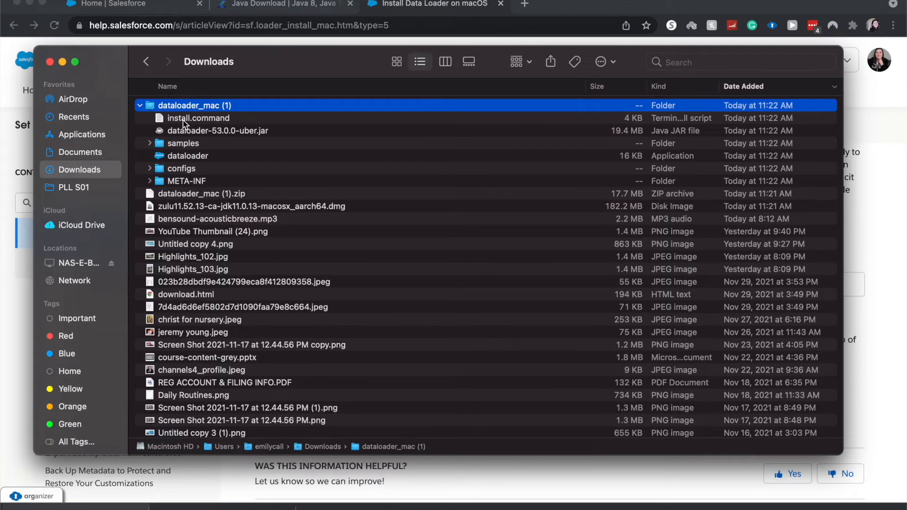
right_click(183, 120)
click(194, 125)
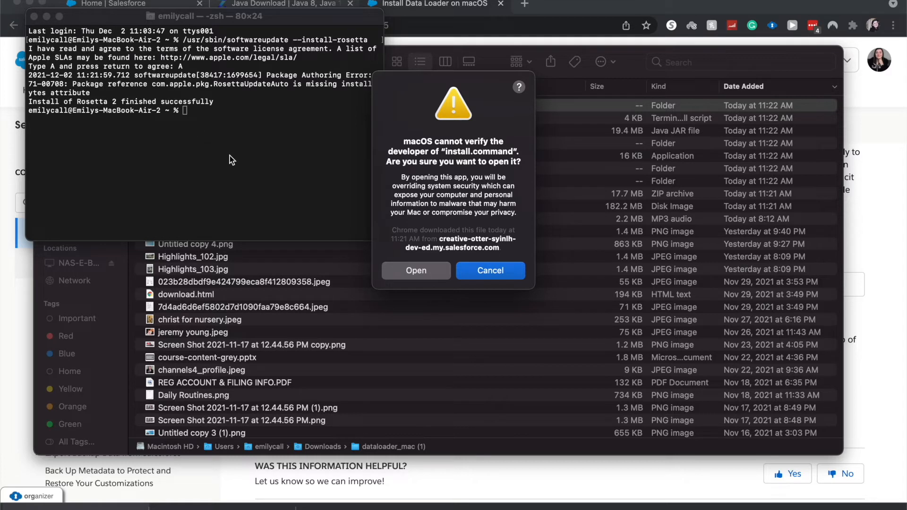
click(416, 270)
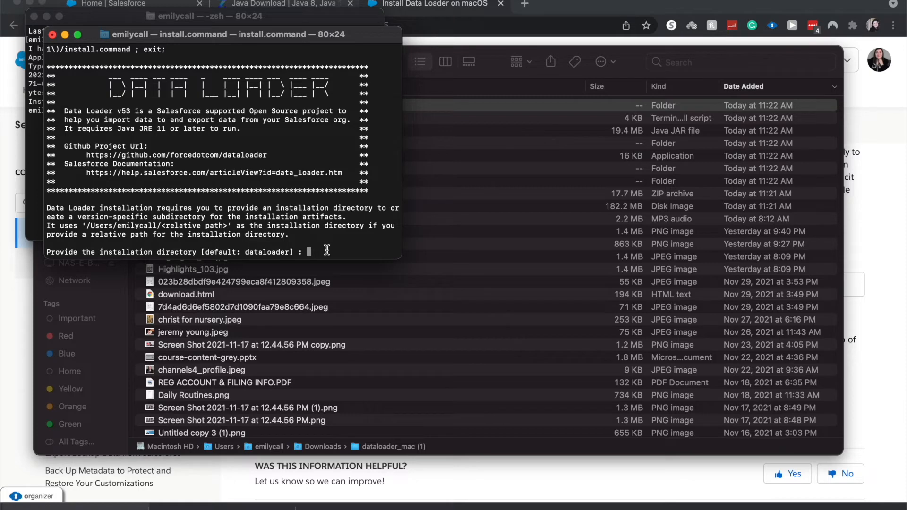
Install Data Loader to the default dataloader directory, answering Yes to overwrite, desktop icon and Applications link
key(Return)
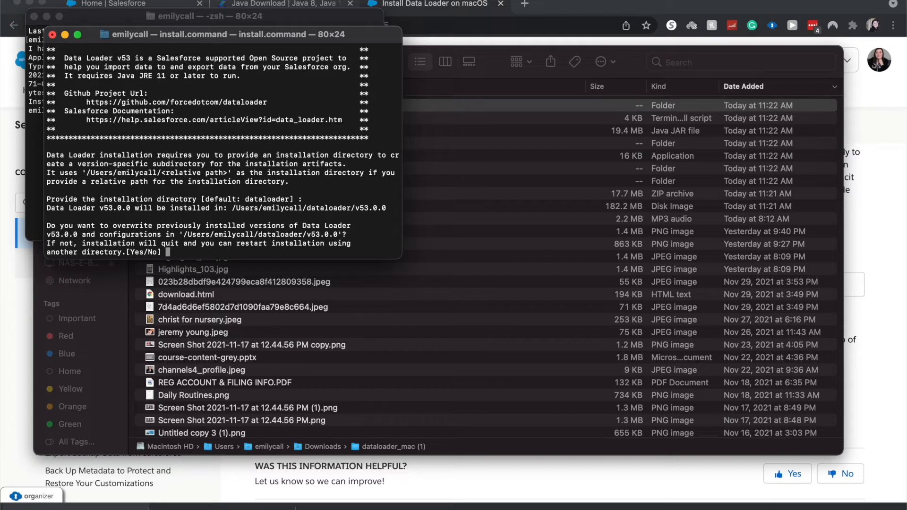
text(Yes)
key(Return)
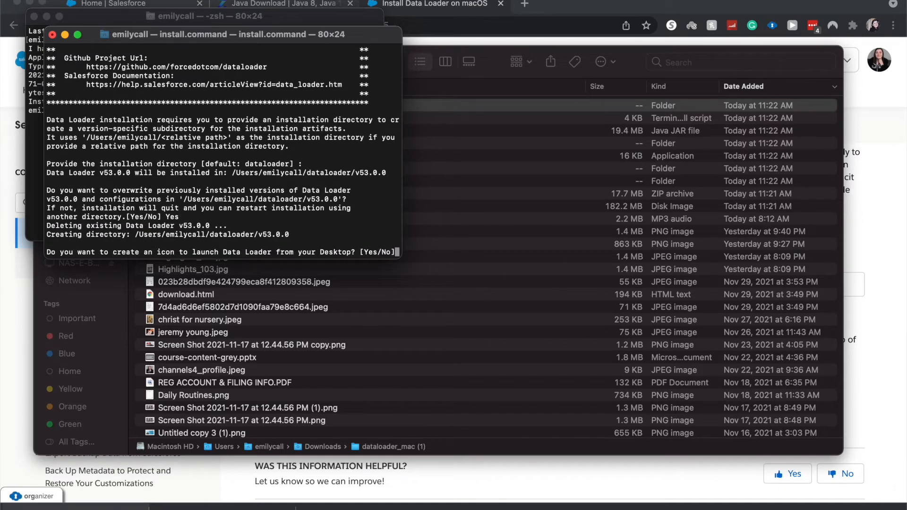
text(Yes)
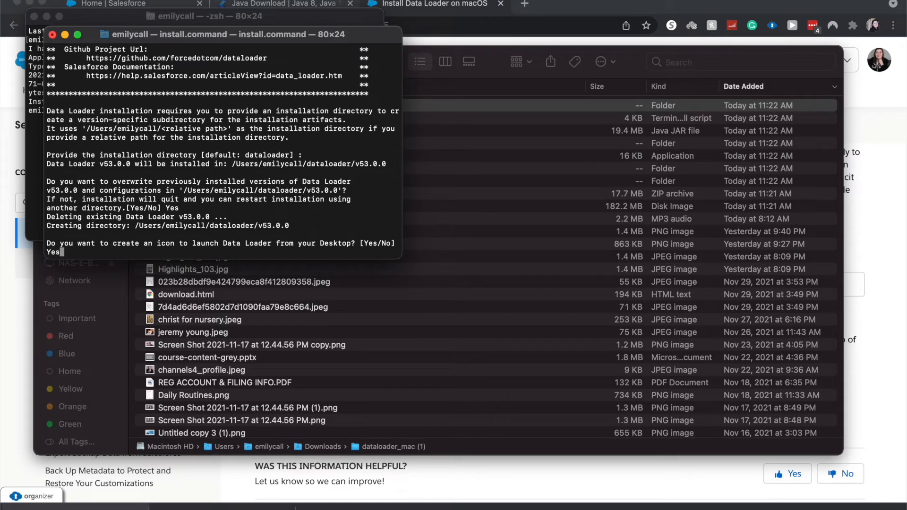
key(Return)
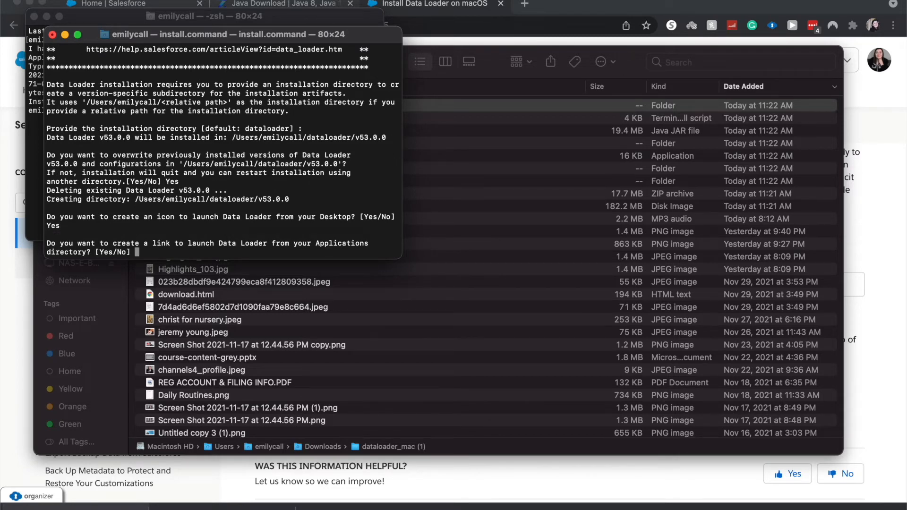
text(Yes)
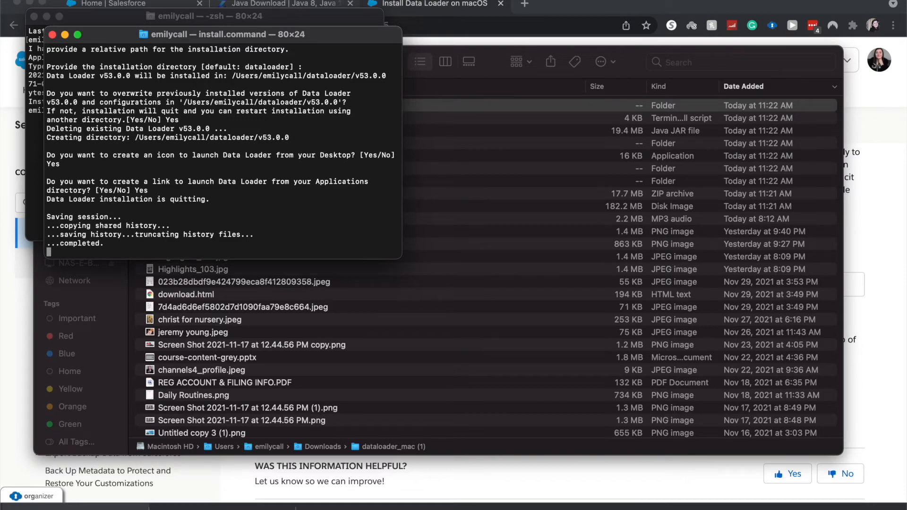
key(ctrl+Up)
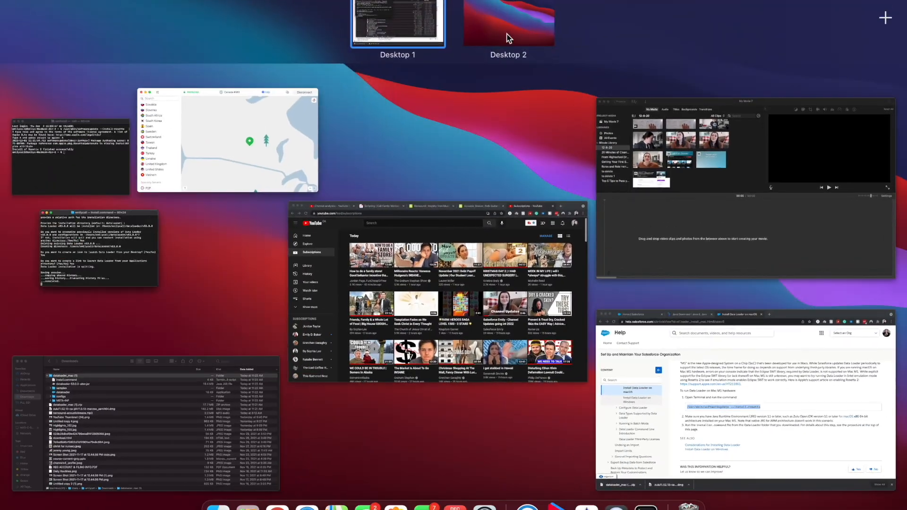
Switch to the desktop, move the overlapping file aside, and open the DataLoader 53.0.0 shortcut to launch Data Loader
click(506, 40)
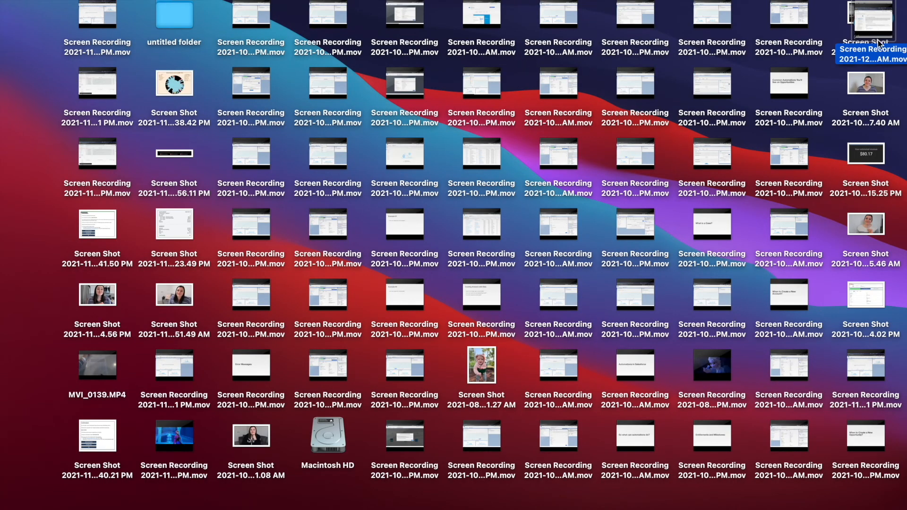
drag(877, 13, 753, 60)
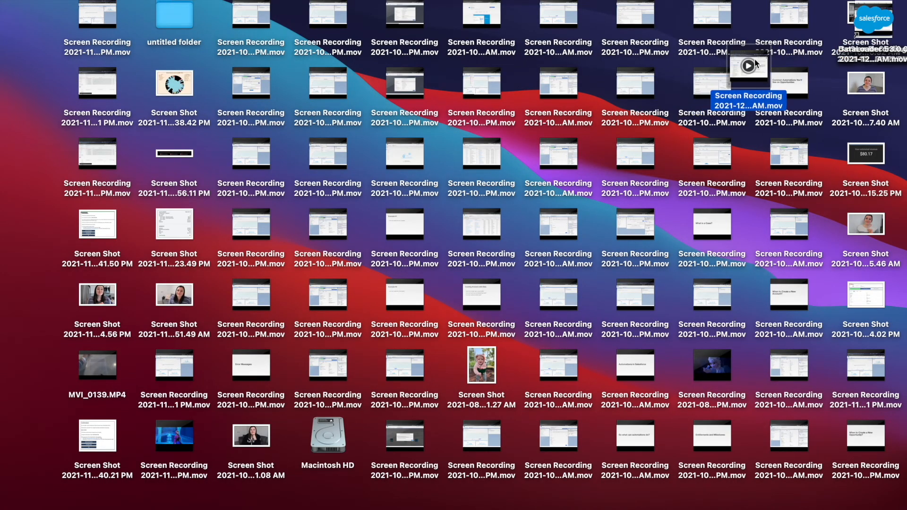
click(882, 23)
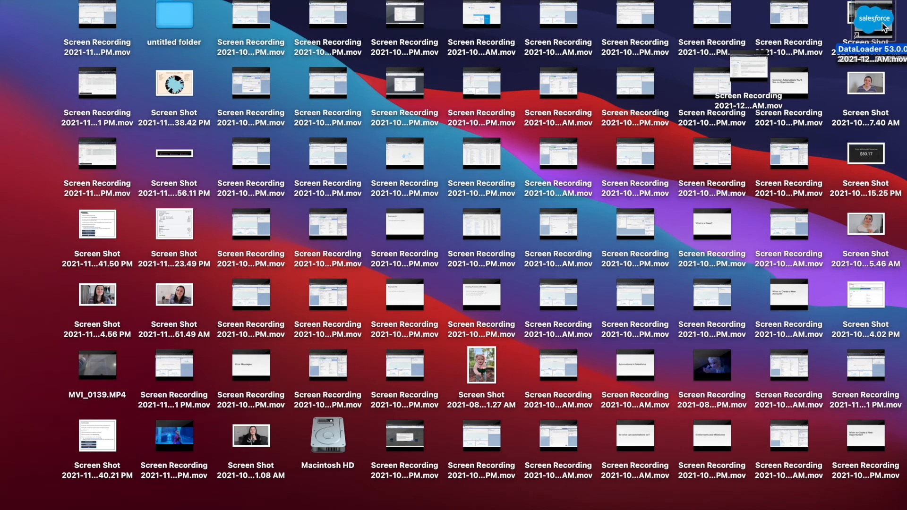
right_click(872, 32)
click(869, 33)
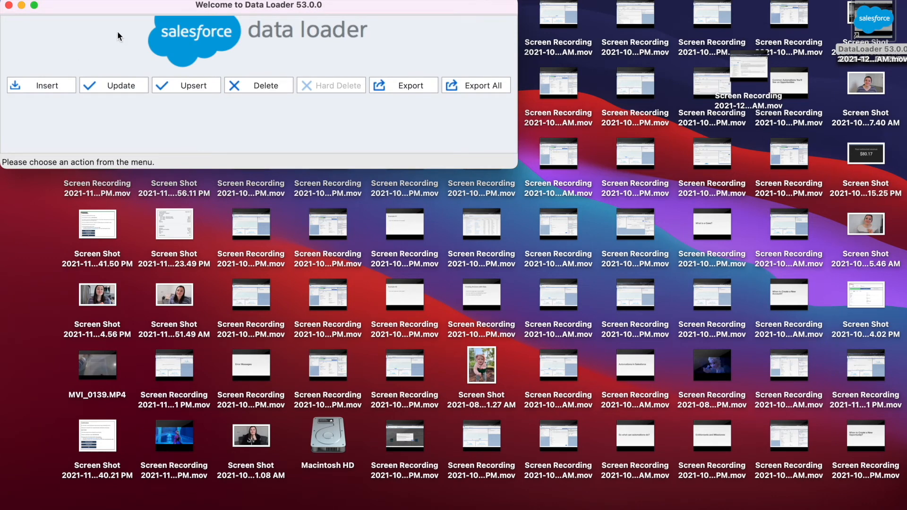
Search Spotlight for data loader and browse through the matching results before dismissing the search
key(super+space)
text(term)
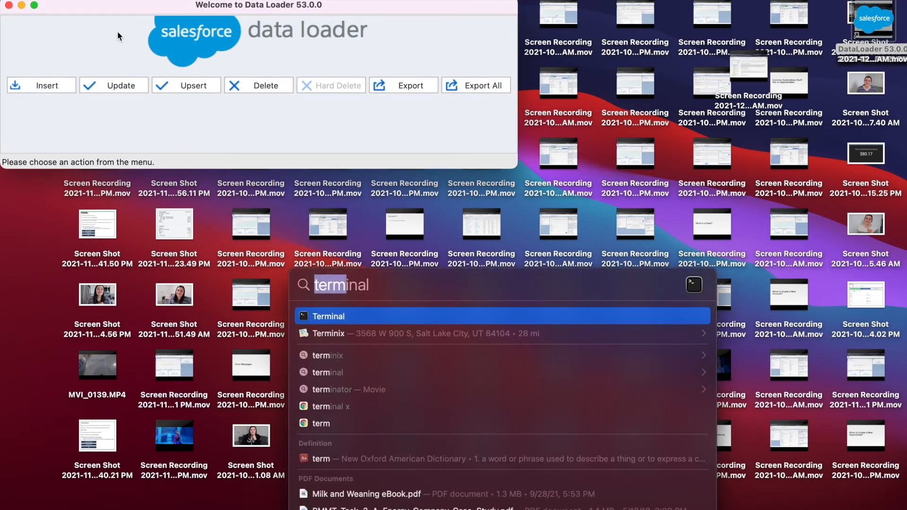
text(data )
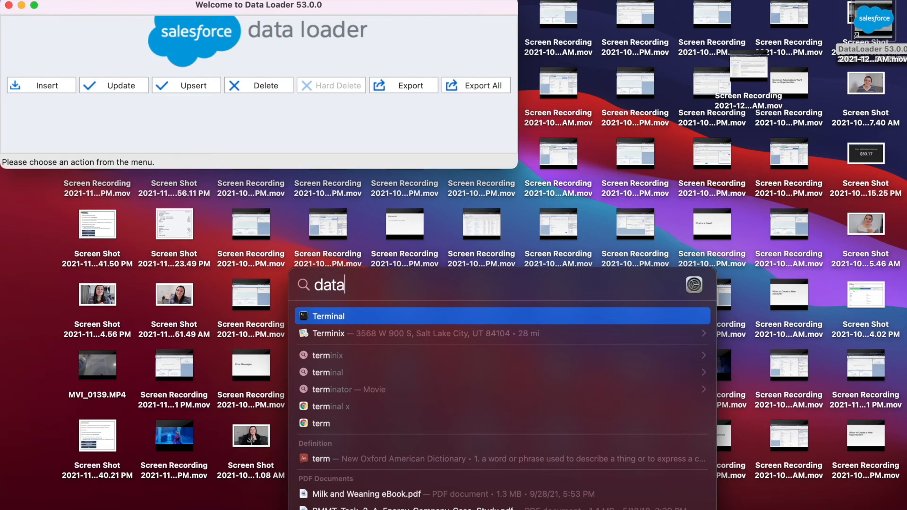
text(loader)
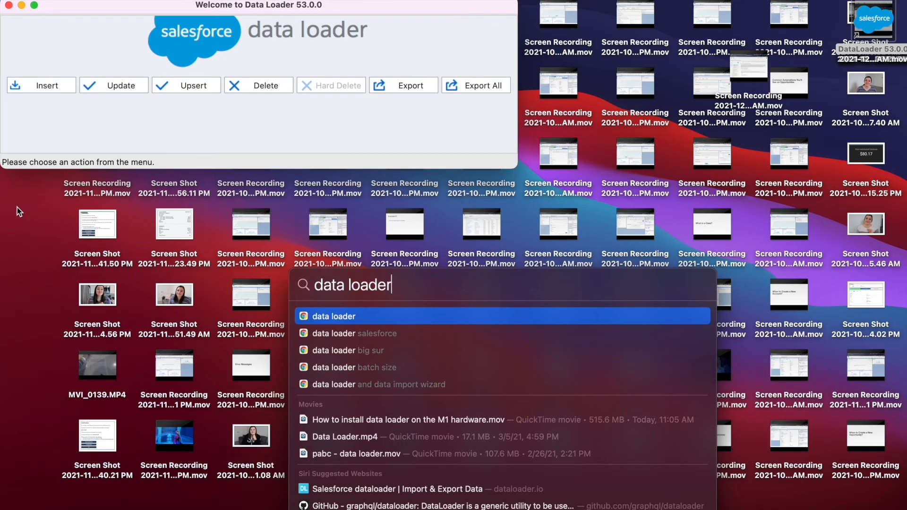
scroll(326, 339, down, 3)
scroll(325, 338, down, 8)
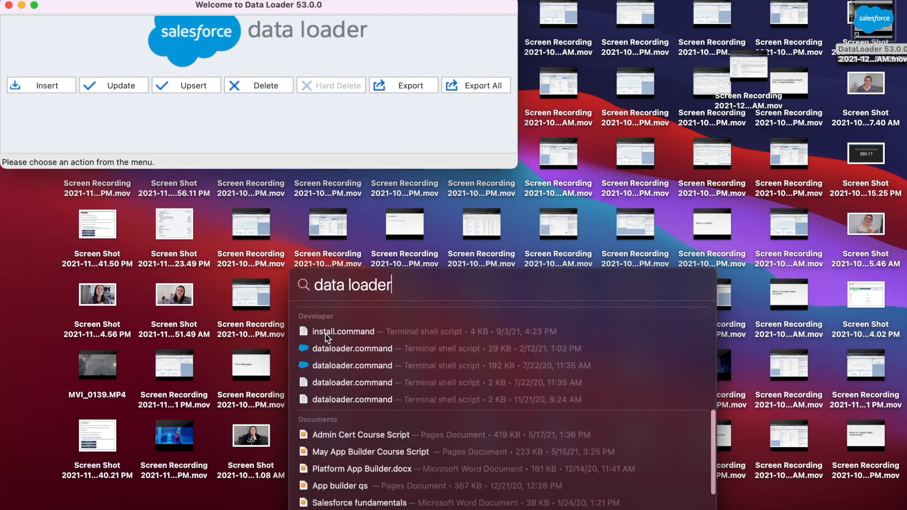
click(1, 357)
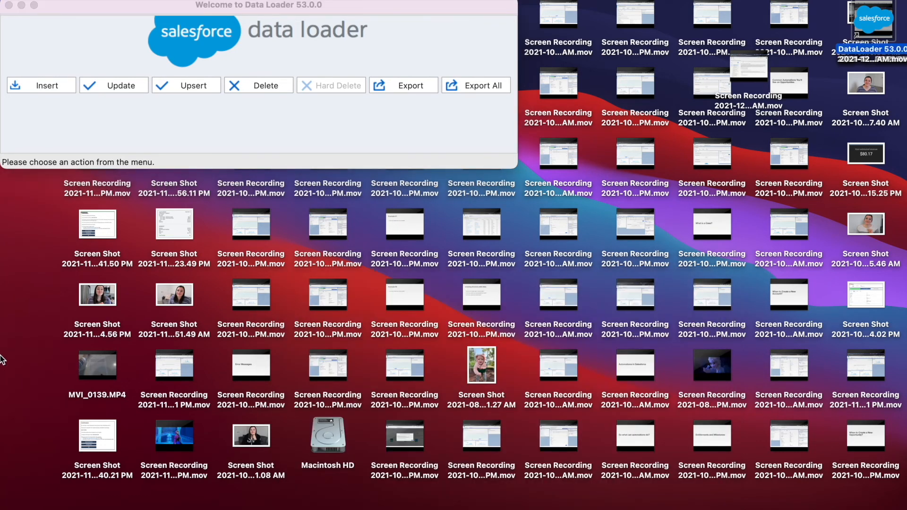